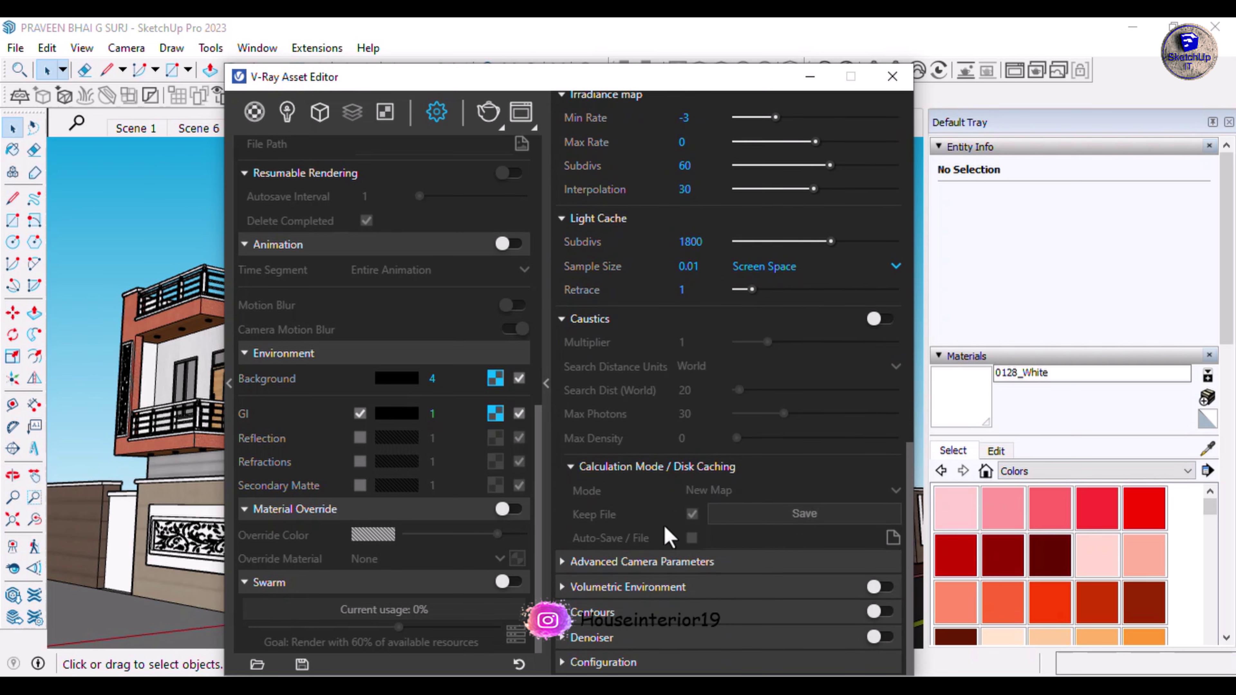
# Expand and review the Advanced Camera Parameters, Camera Clipping, Bokeh and Volumetric Environment render settings
pyautogui.click(609, 564)
pyautogui.scroll(-3, 679, 497)
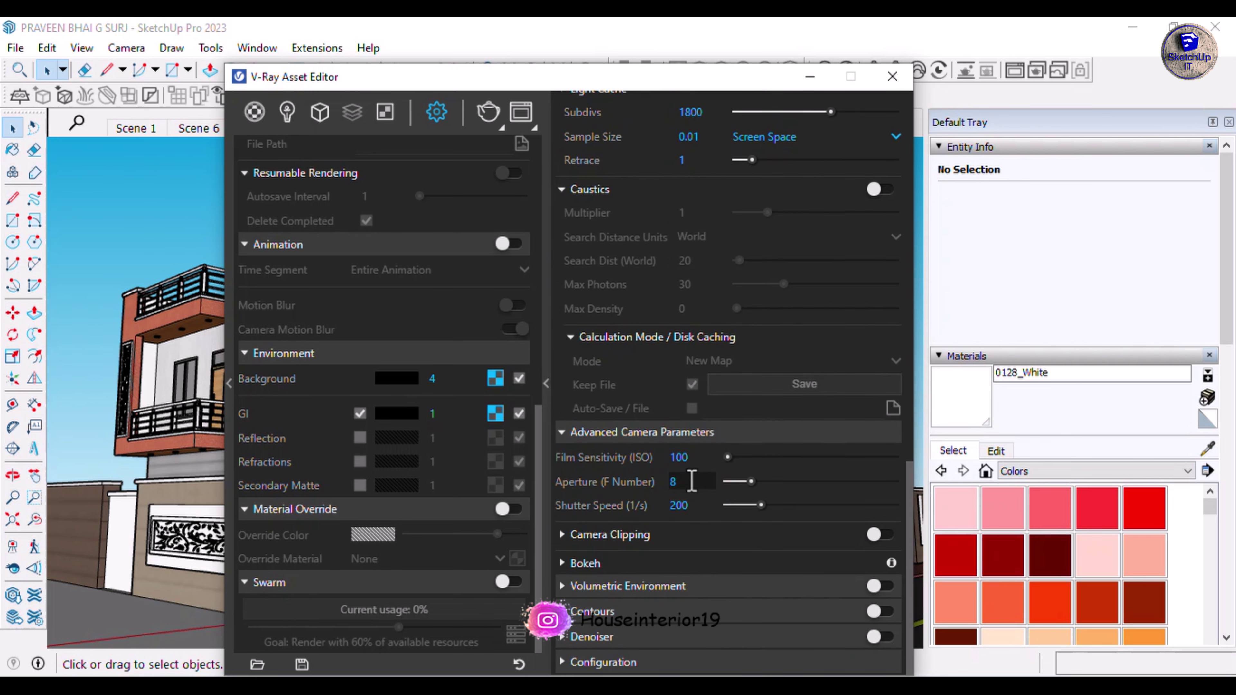
pyautogui.doubleClick(679, 458)
pyautogui.doubleClick(691, 505)
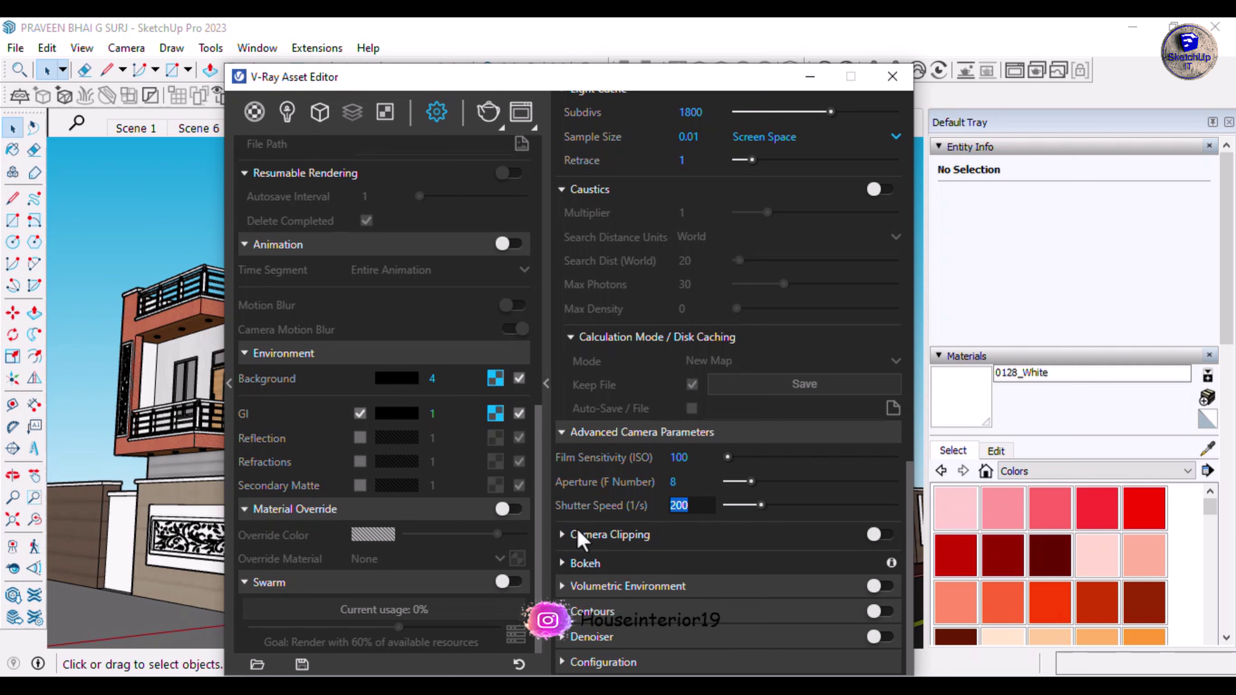
pyautogui.click(603, 534)
pyautogui.scroll(-1, 613, 560)
pyautogui.click(618, 565)
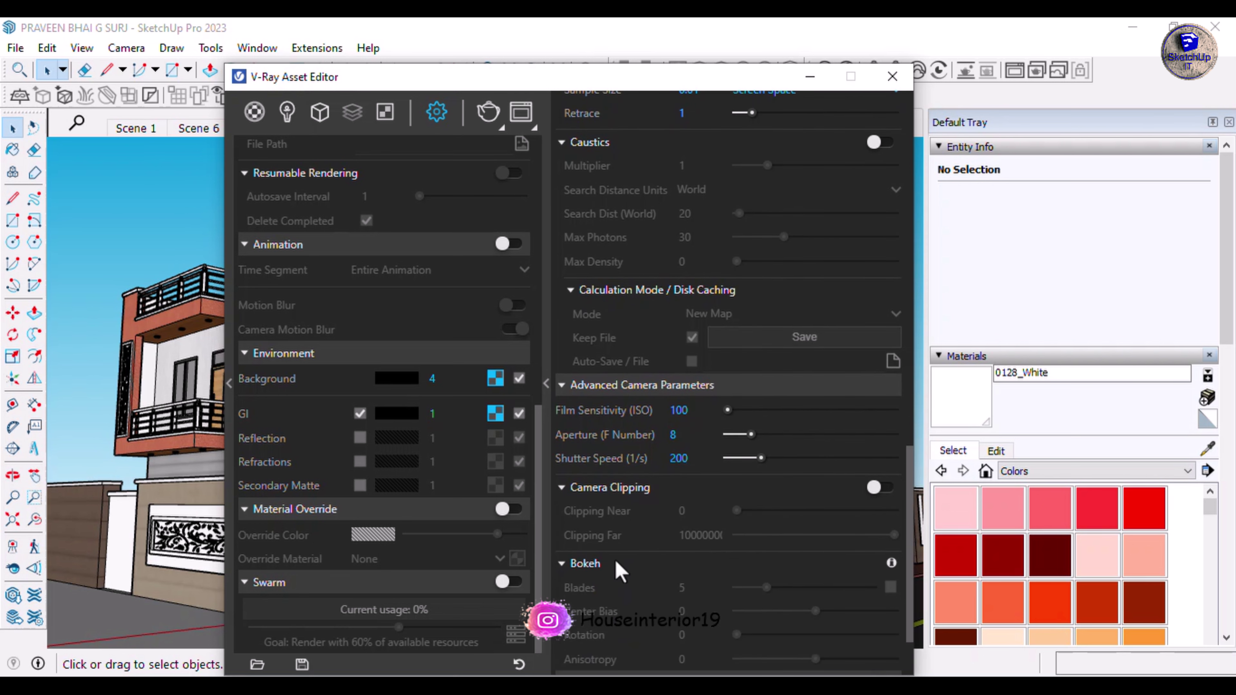
pyautogui.scroll(-2, 659, 501)
pyautogui.click(644, 590)
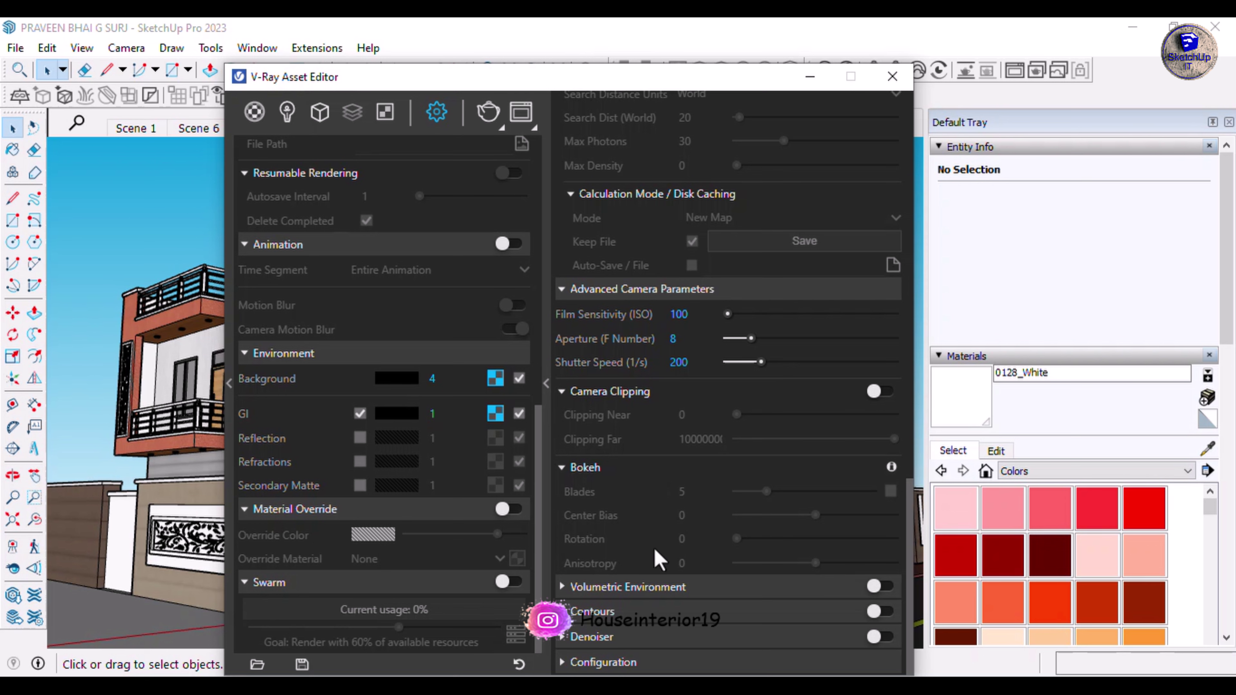
pyautogui.scroll(-1, 665, 519)
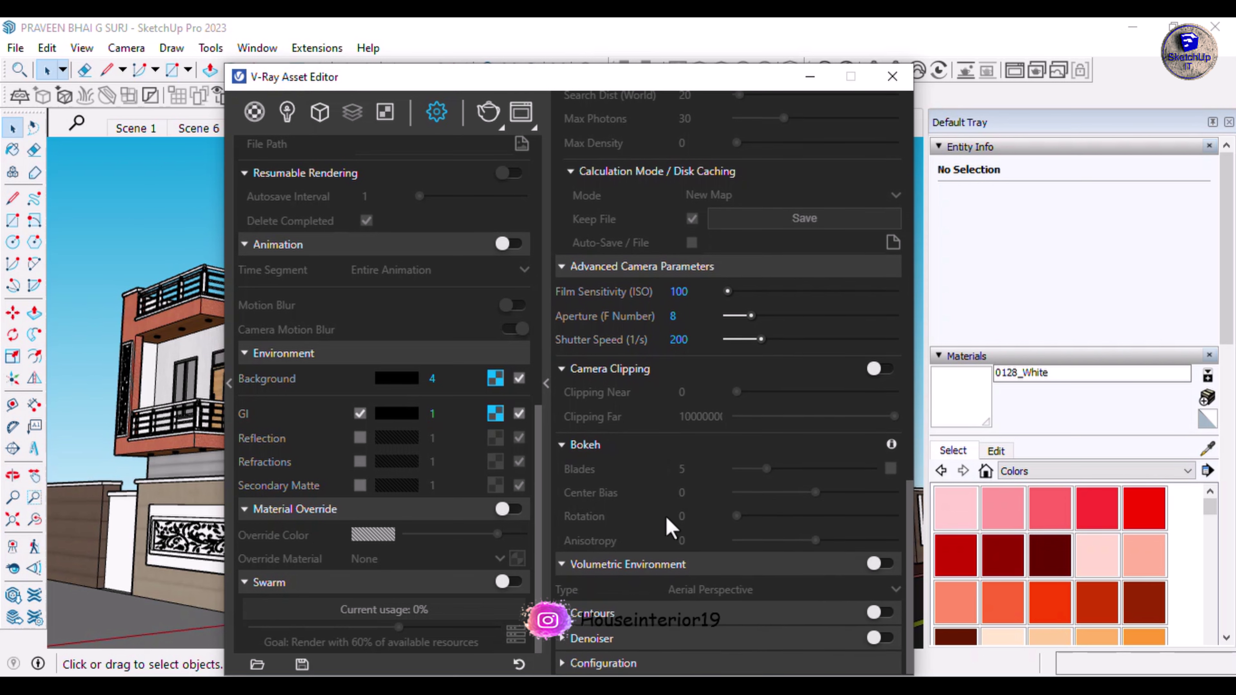
# Expand and review the Contours settings, including Width Type, Trace Bias and Inner Line Control
pyautogui.click(614, 608)
pyautogui.scroll(-5, 670, 502)
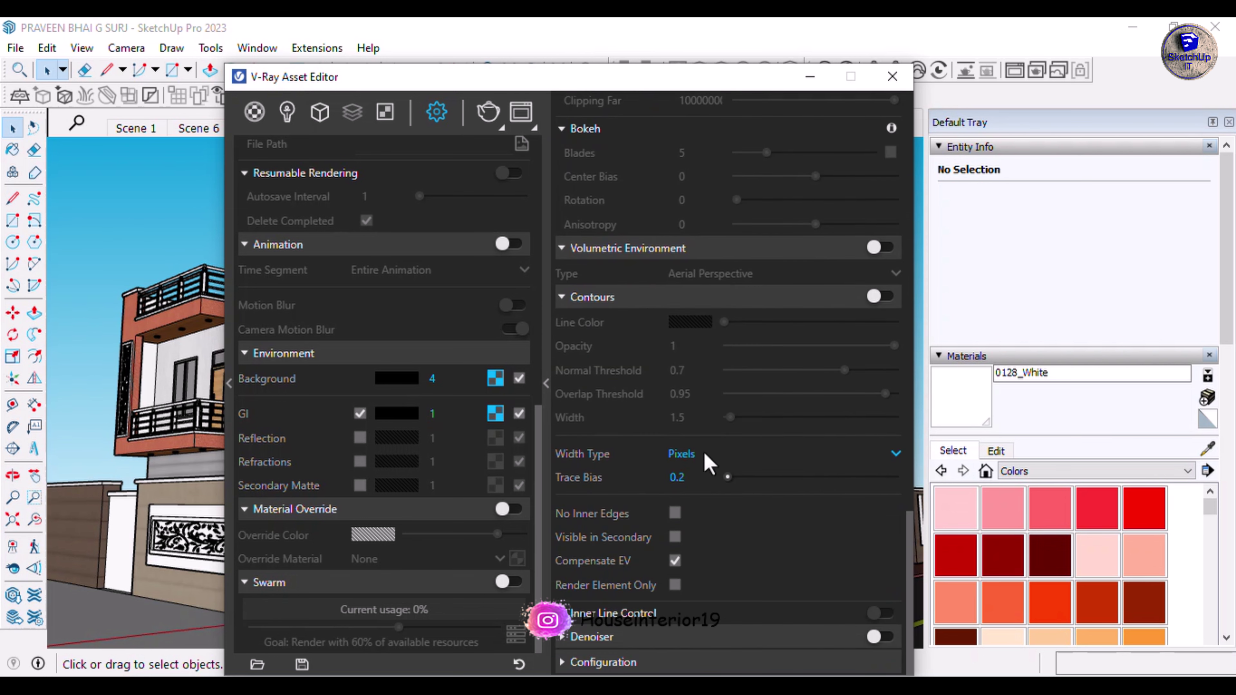
pyautogui.click(709, 457)
pyautogui.click(691, 496)
pyautogui.moveTo(691, 479); pyautogui.dragTo(650, 478)
pyautogui.click(604, 612)
pyautogui.scroll(-2, 690, 500)
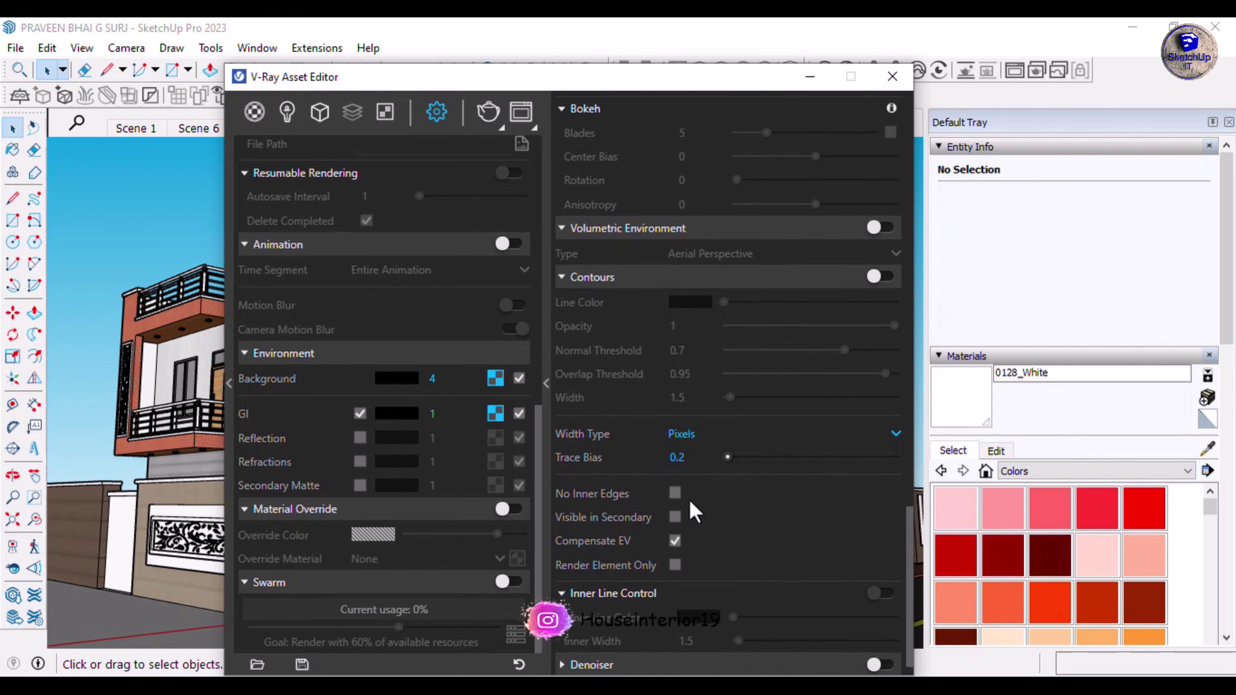
# Expand the Denoiser settings, enable the denoiser as a trial, and disable it again
pyautogui.click(594, 640)
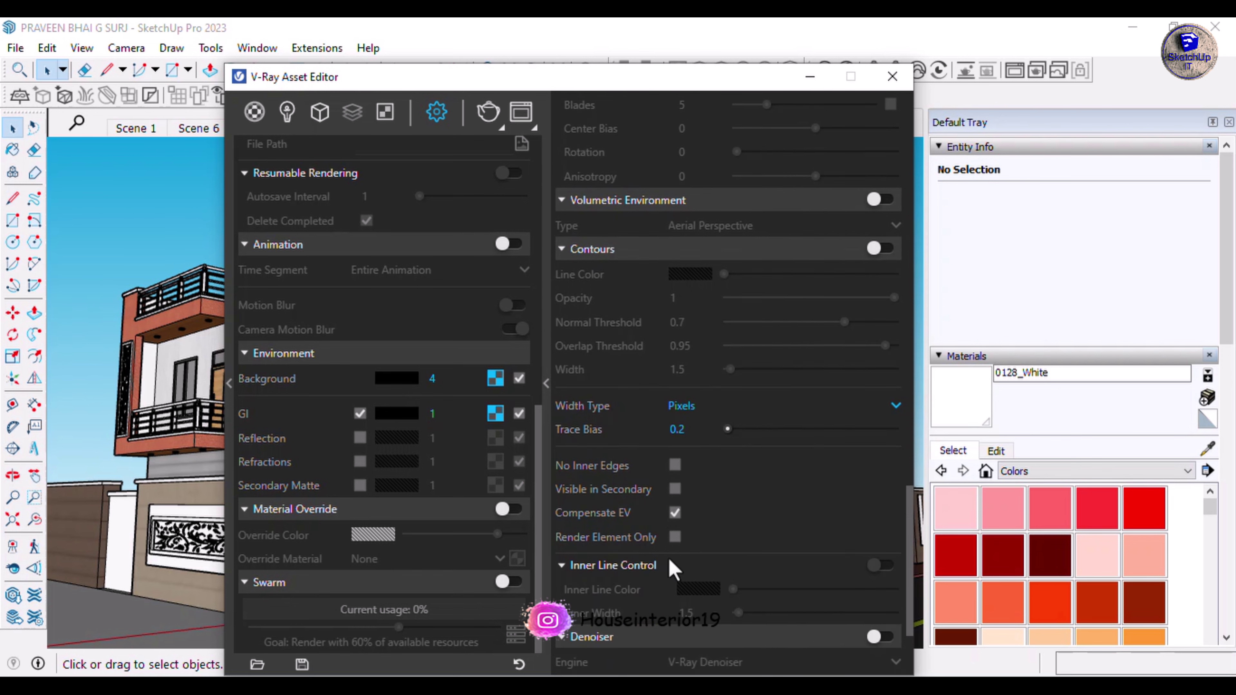
pyautogui.scroll(-4, 668, 559)
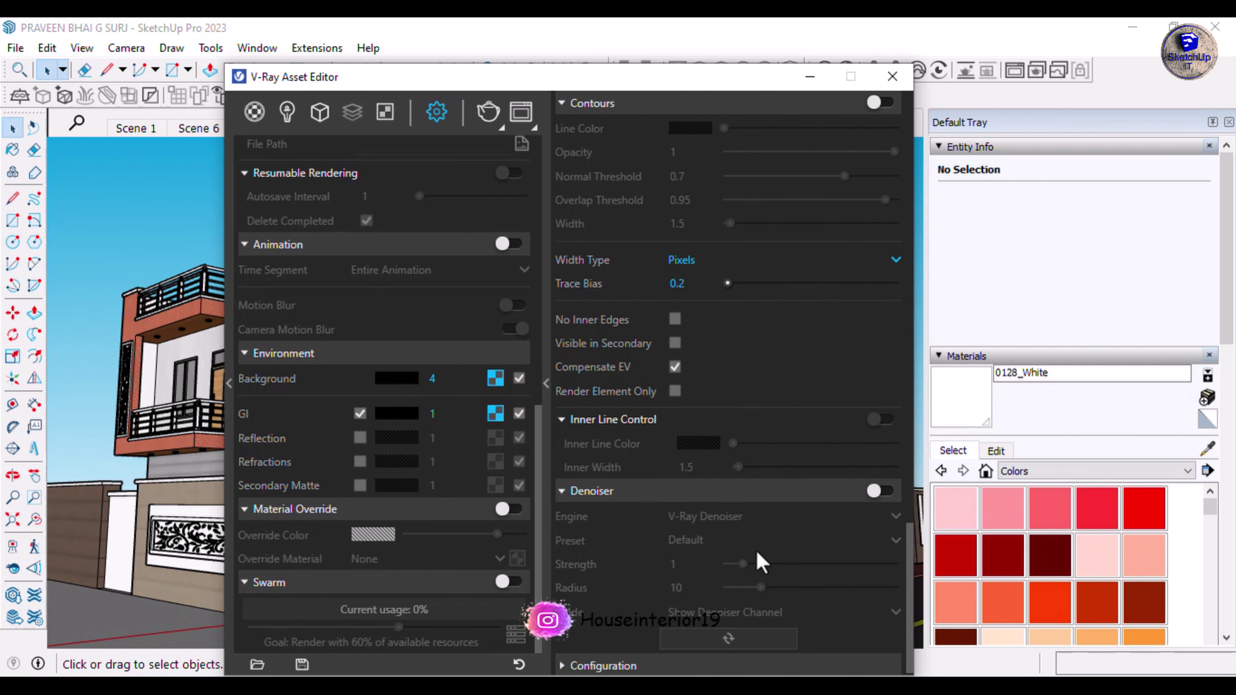
pyautogui.click(879, 488)
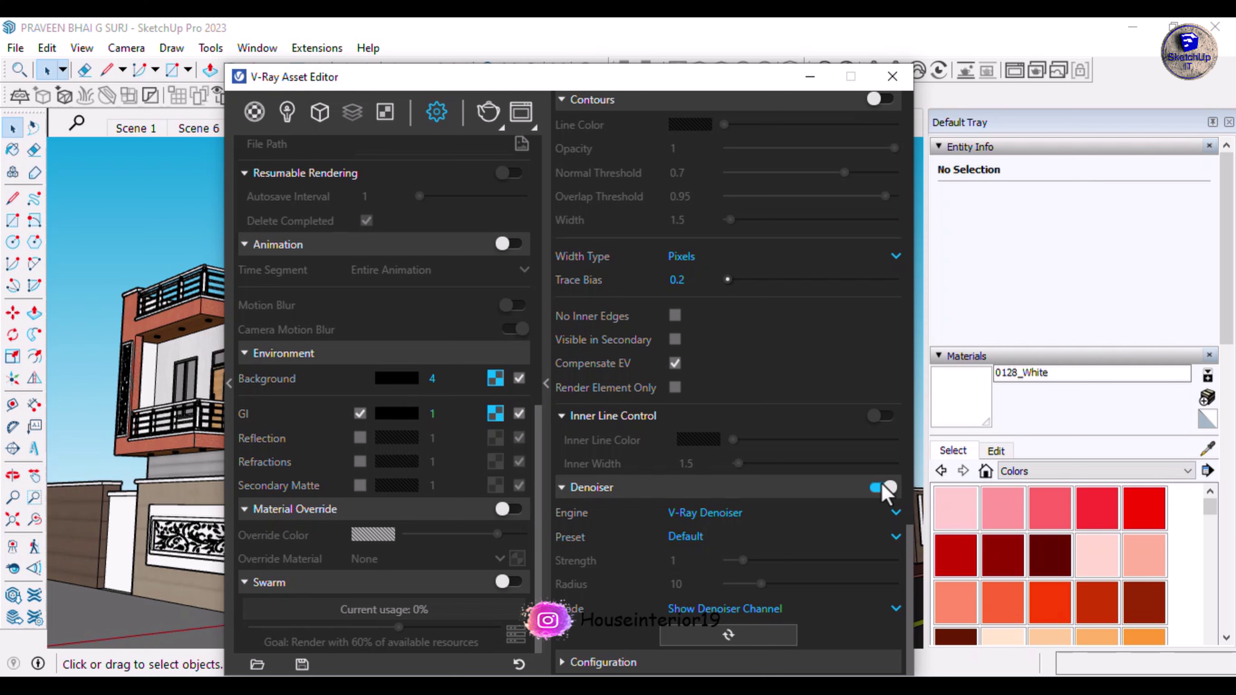
pyautogui.scroll(10, 433, 458)
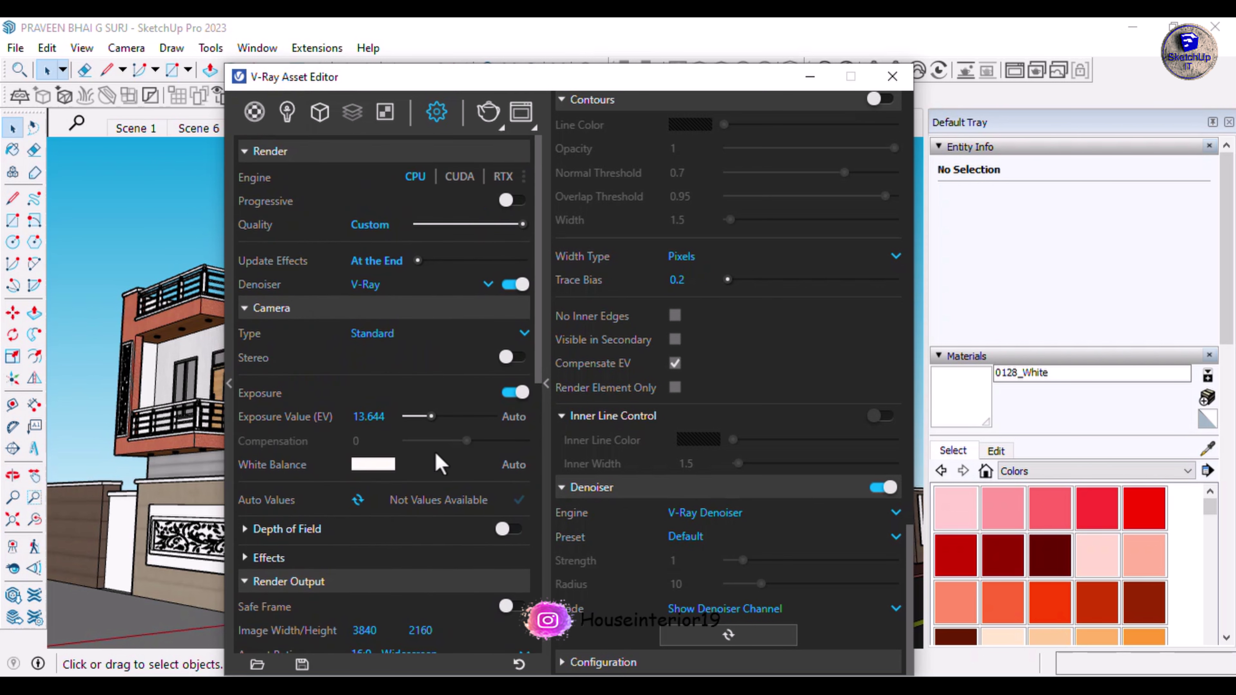
pyautogui.click(892, 489)
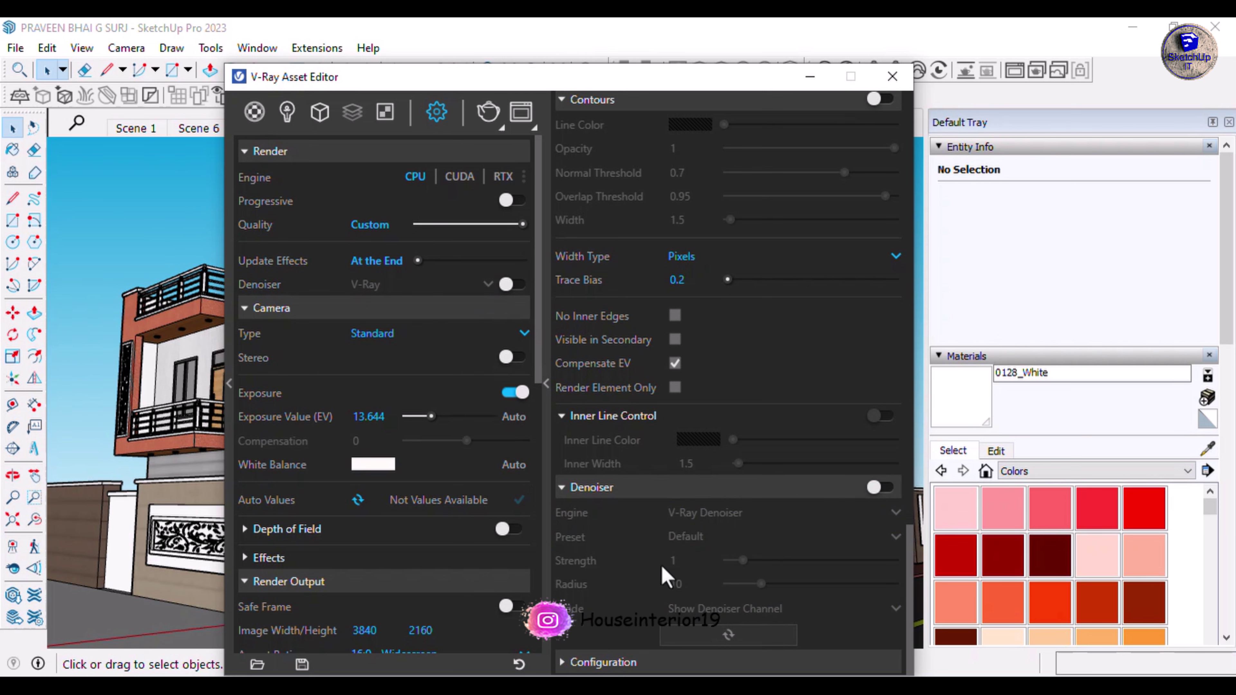
# Review the Configuration options for UI color theme, sliders color space, GPU preview devices and asset order, and close the V-Ray Asset Editor
pyautogui.click(614, 658)
pyautogui.scroll(-4, 653, 556)
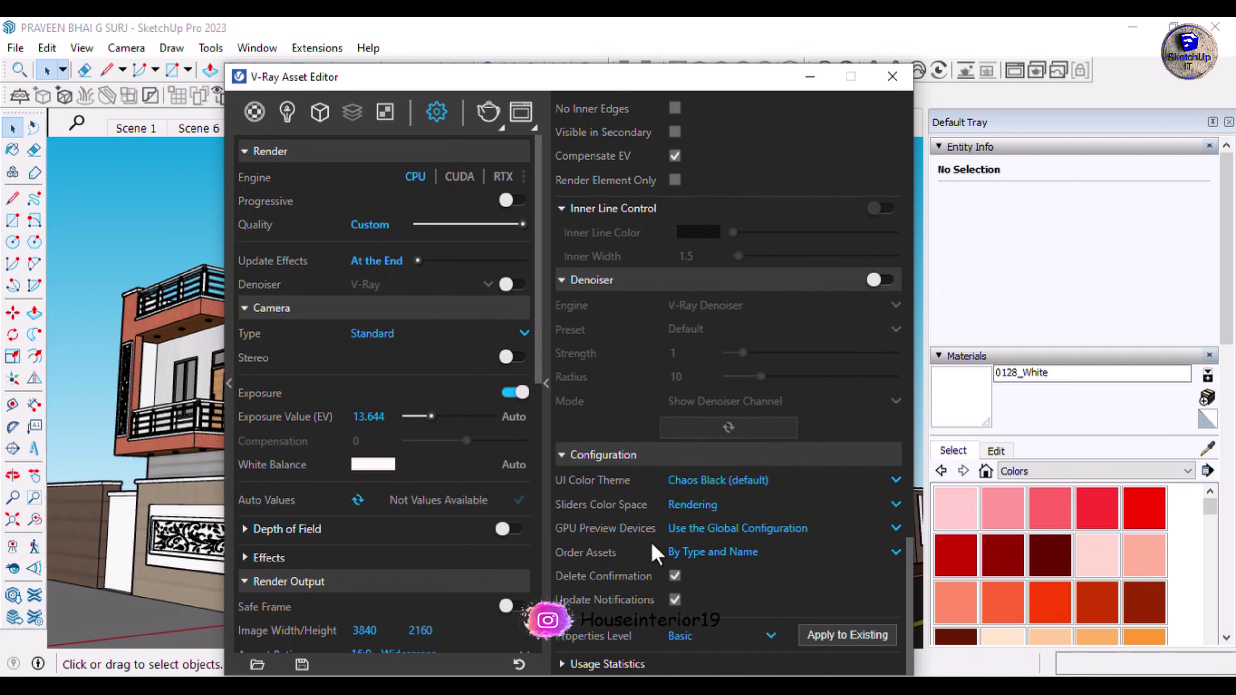
pyautogui.click(889, 480)
pyautogui.click(698, 505)
pyautogui.click(695, 509)
pyautogui.click(706, 528)
pyautogui.click(708, 529)
pyautogui.click(701, 553)
pyautogui.click(699, 555)
pyautogui.click(694, 584)
pyautogui.click(892, 77)
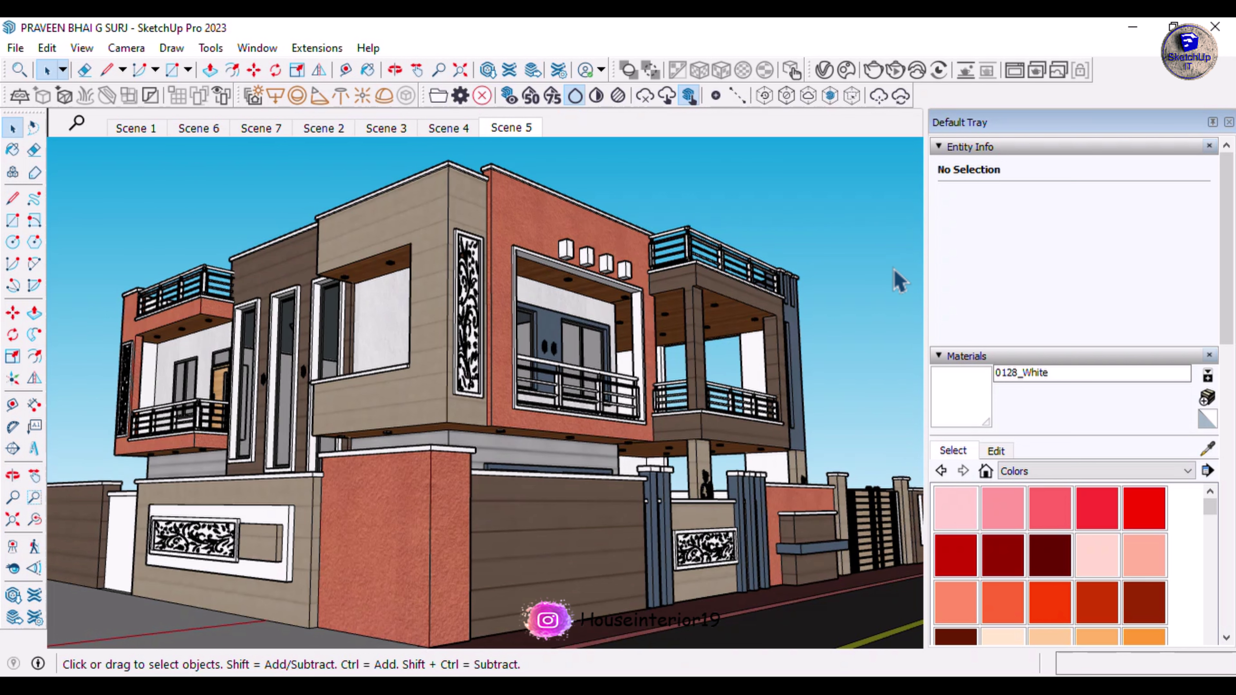
# Paint the ground in front of the boundary wall with Groundcover Bark Chips from the Landscaping, Fencing and Vegetation materials
pyautogui.click(995, 451)
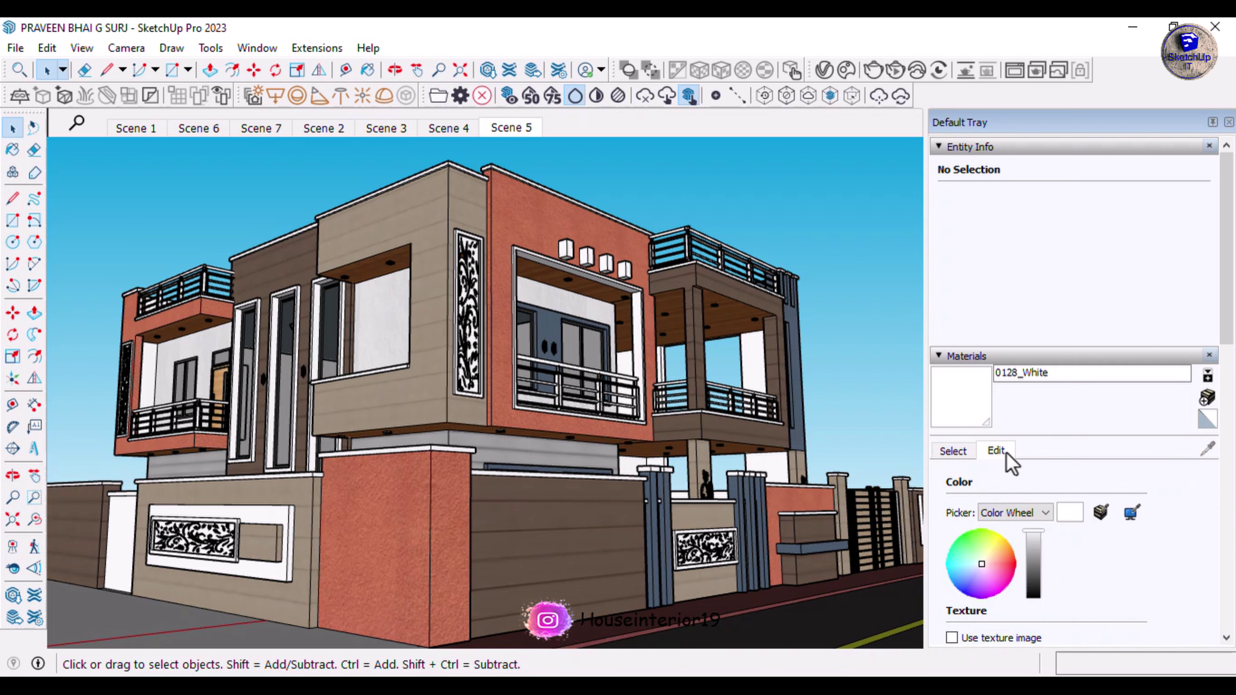
pyautogui.click(956, 453)
pyautogui.click(1045, 471)
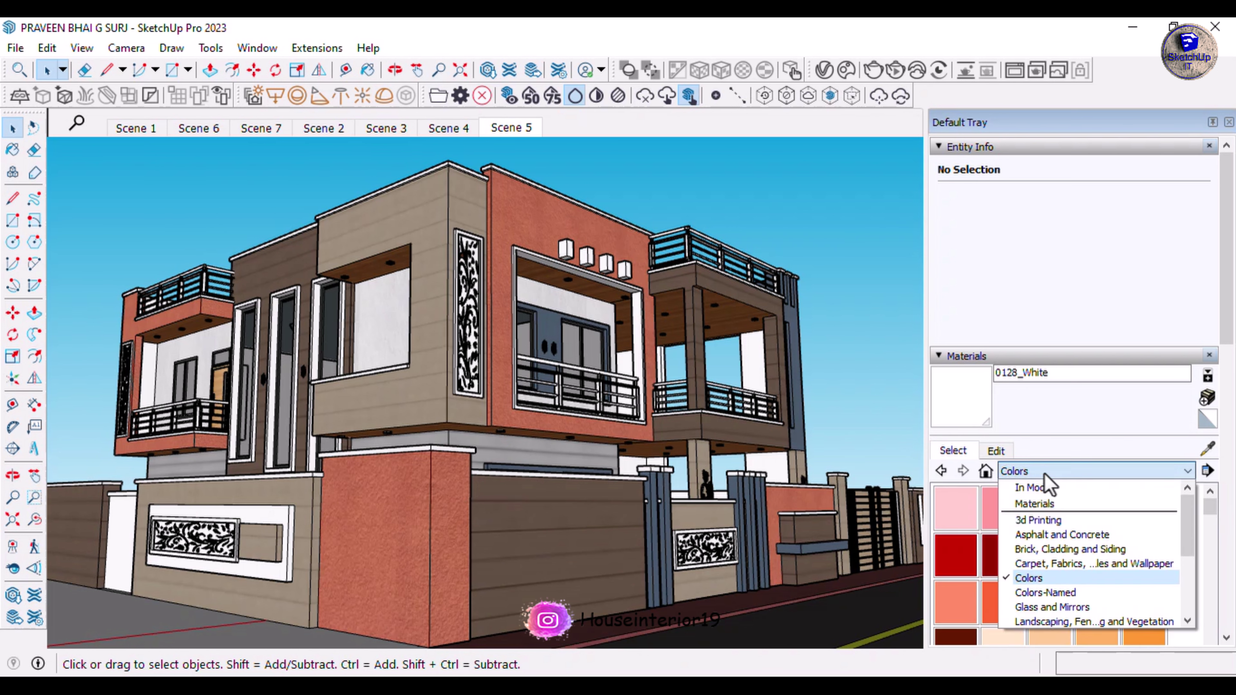
pyautogui.click(1050, 617)
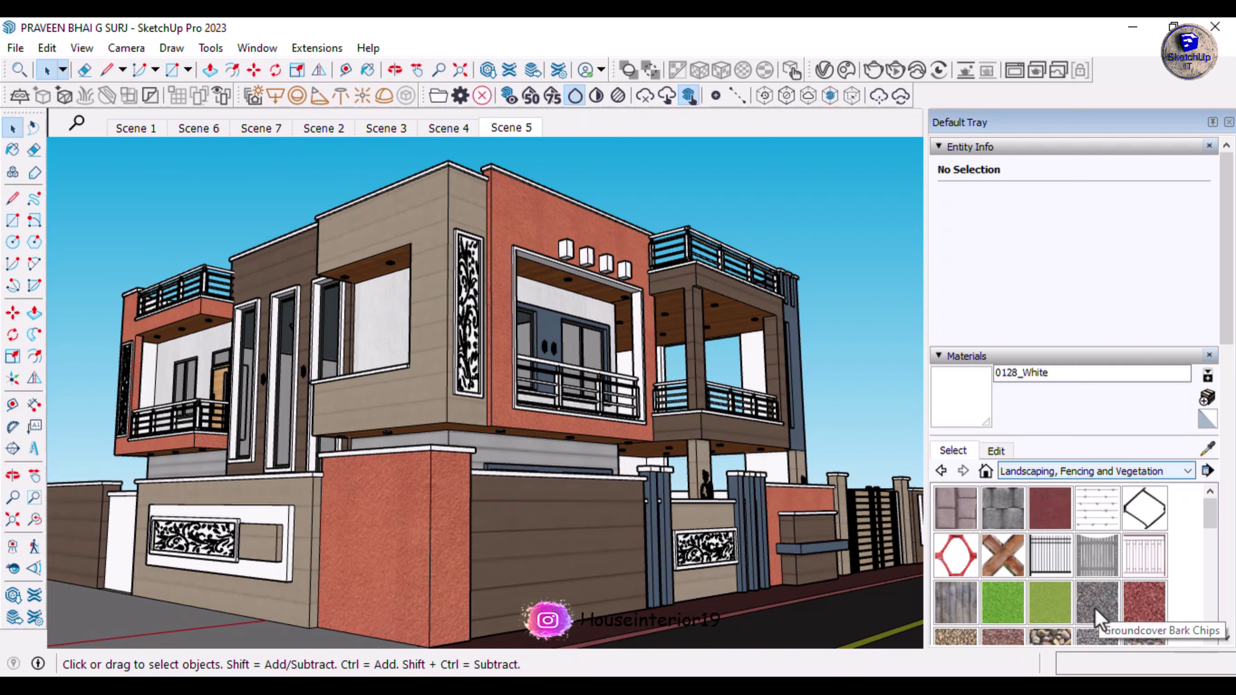
pyautogui.click(1069, 593)
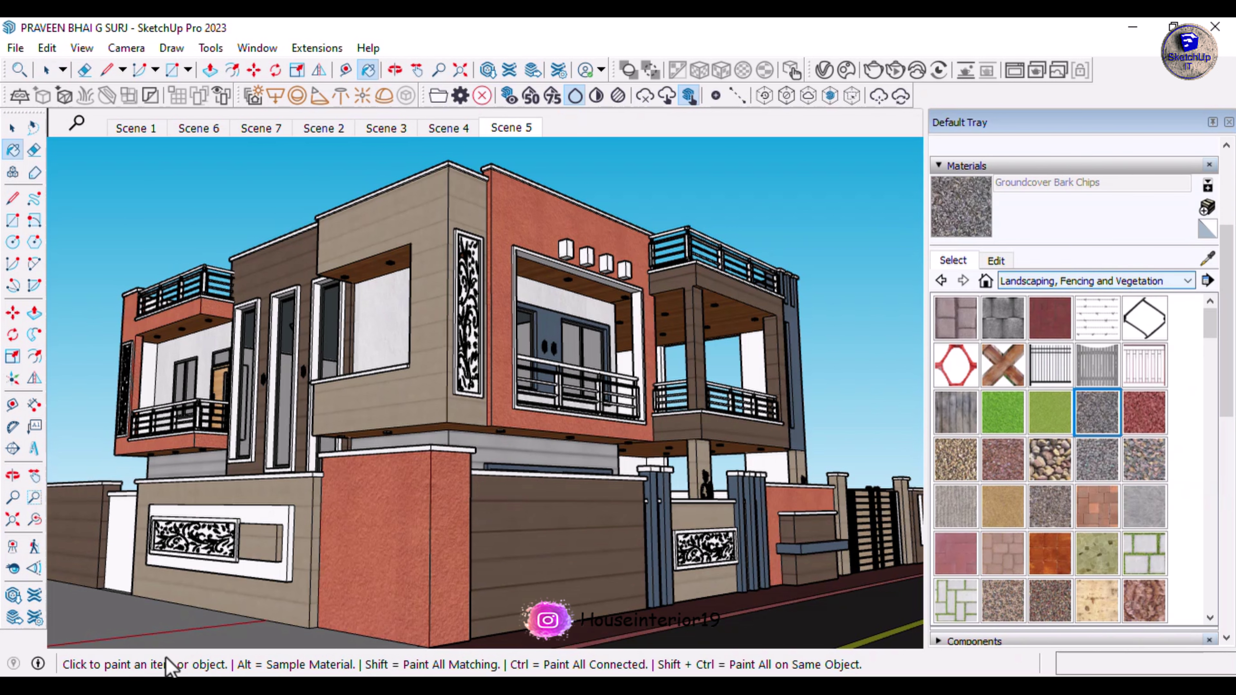
pyautogui.click(184, 633)
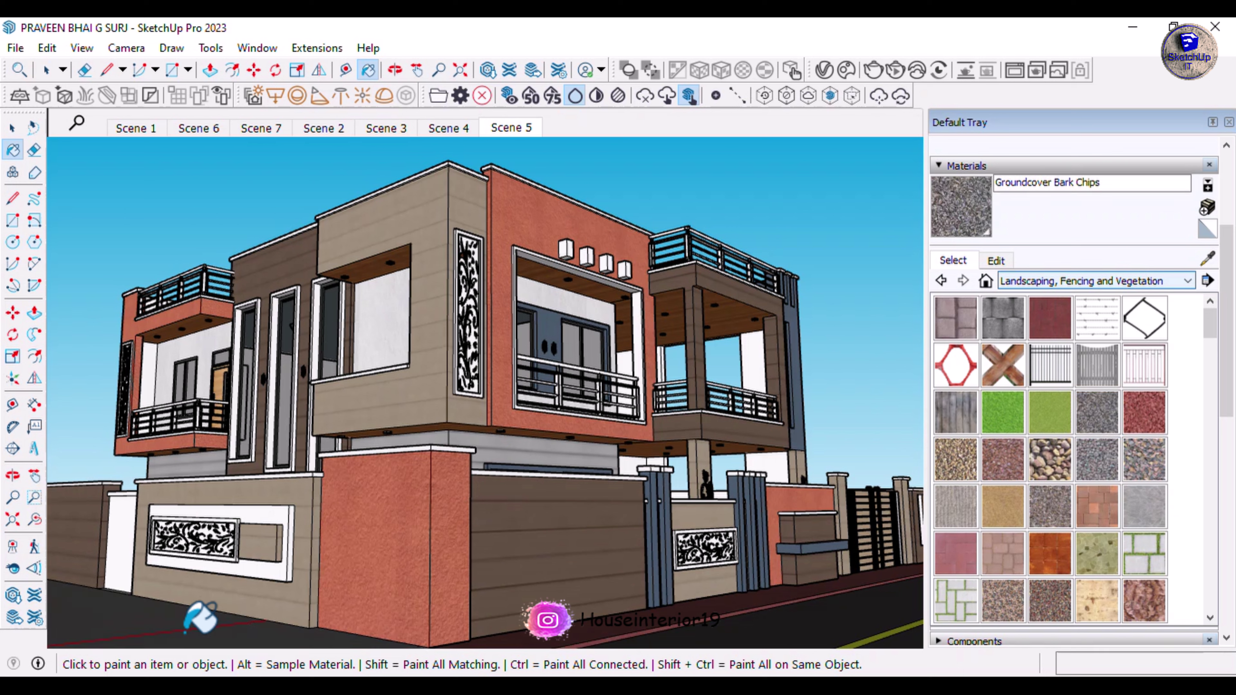
pyautogui.click(13, 128)
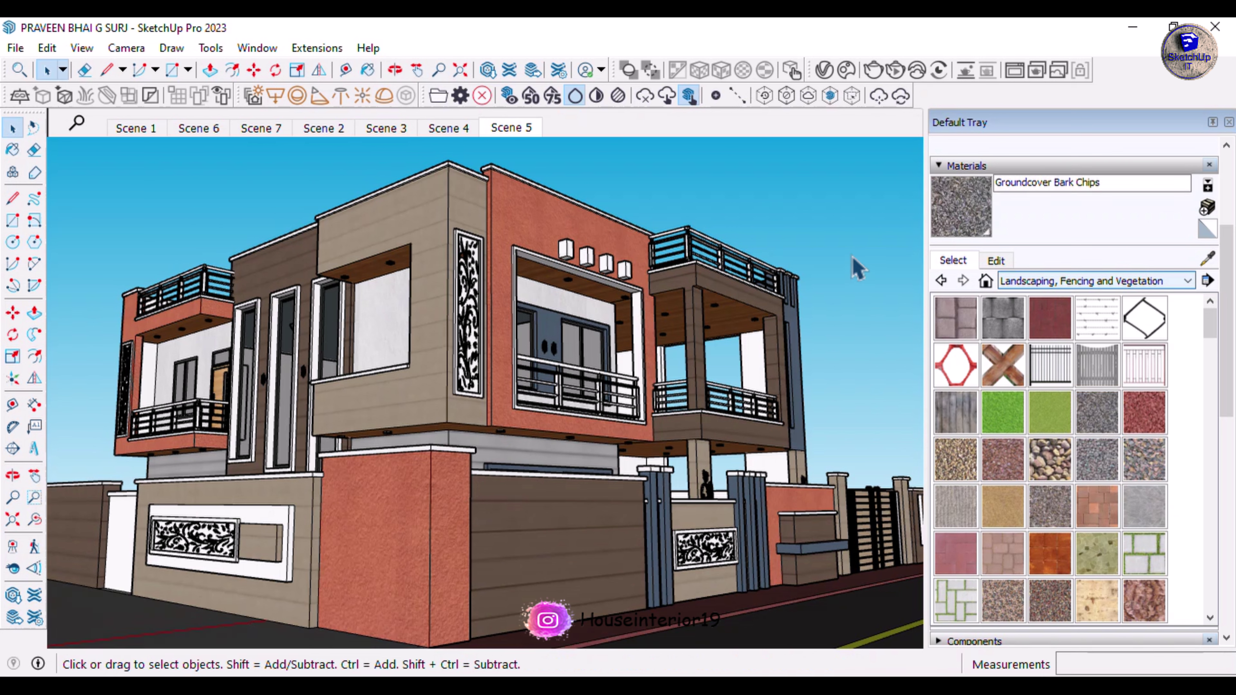
# Set the texture width of the Groundcover Bark Chips material to 5'
pyautogui.click(1000, 261)
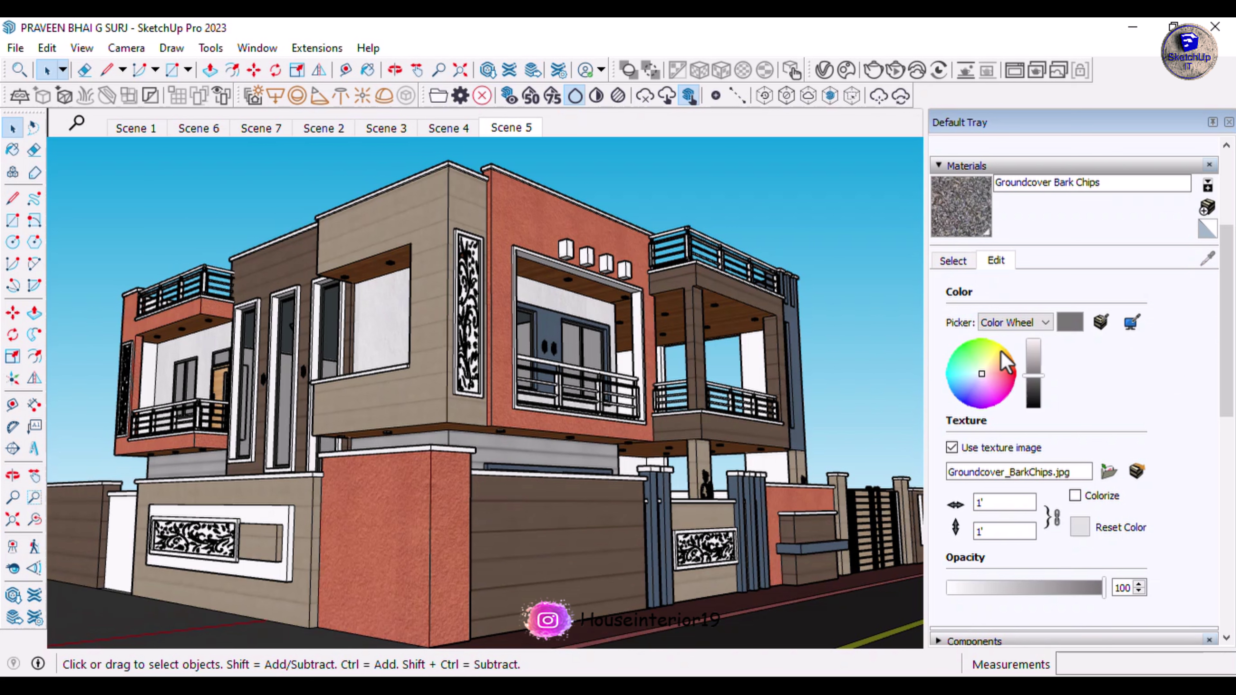
pyautogui.moveTo(1000, 503); pyautogui.dragTo(931, 503)
pyautogui.write("5'")
pyautogui.press('Return')
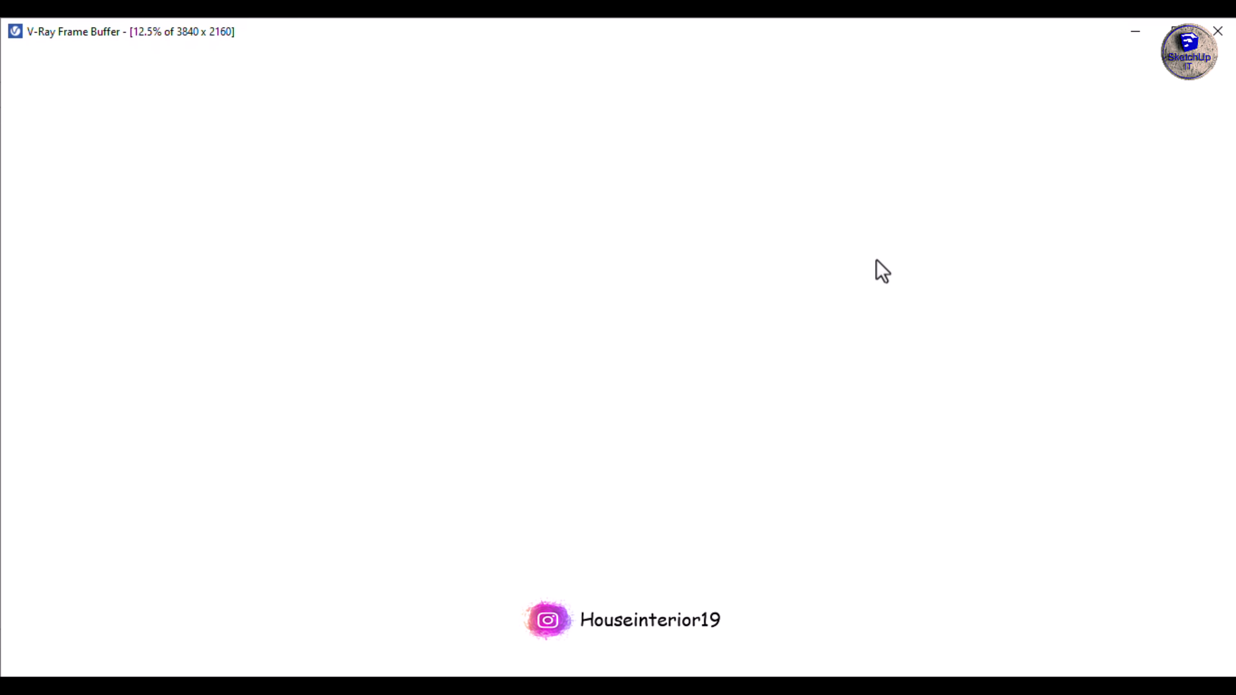
# Collapse the history and layers areas of the V-Ray Frame Buffer so the render image gets the full width
pyautogui.scroll(1, 585, 385)
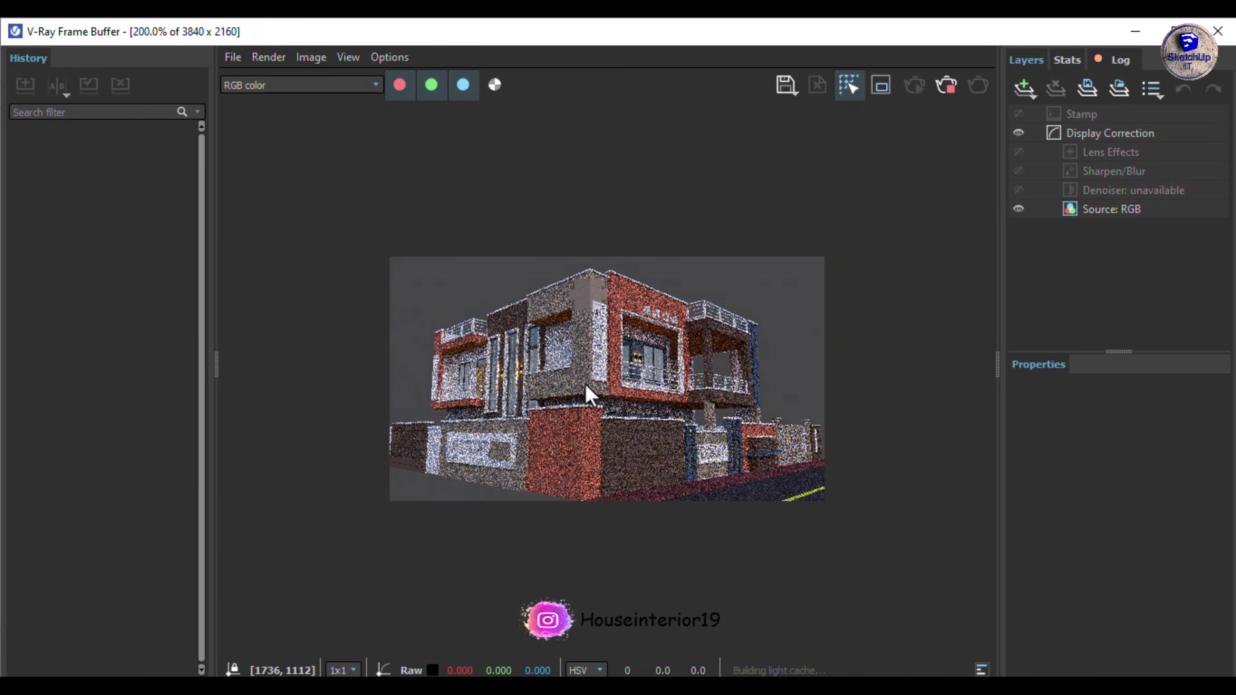
pyautogui.scroll(-5, 585, 384)
pyautogui.scroll(2, 586, 385)
pyautogui.moveTo(217, 354); pyautogui.dragTo(30, 350)
pyautogui.moveTo(998, 364); pyautogui.dragTo(1183, 365)
pyautogui.scroll(1, 594, 521)
pyautogui.scroll(-1, 593, 520)
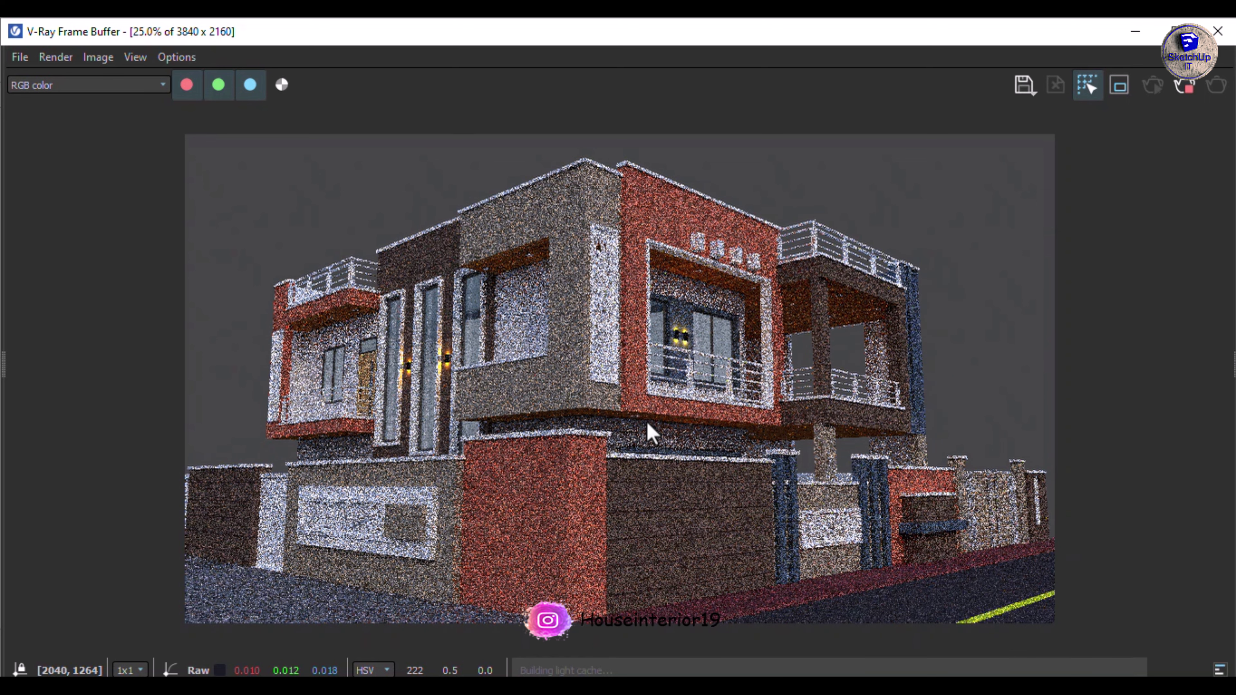
# Examine the rendering house image up close, checking the facade materials, balconies, wall lights and boundary walls as it refines
pyautogui.scroll(1, 190, 143)
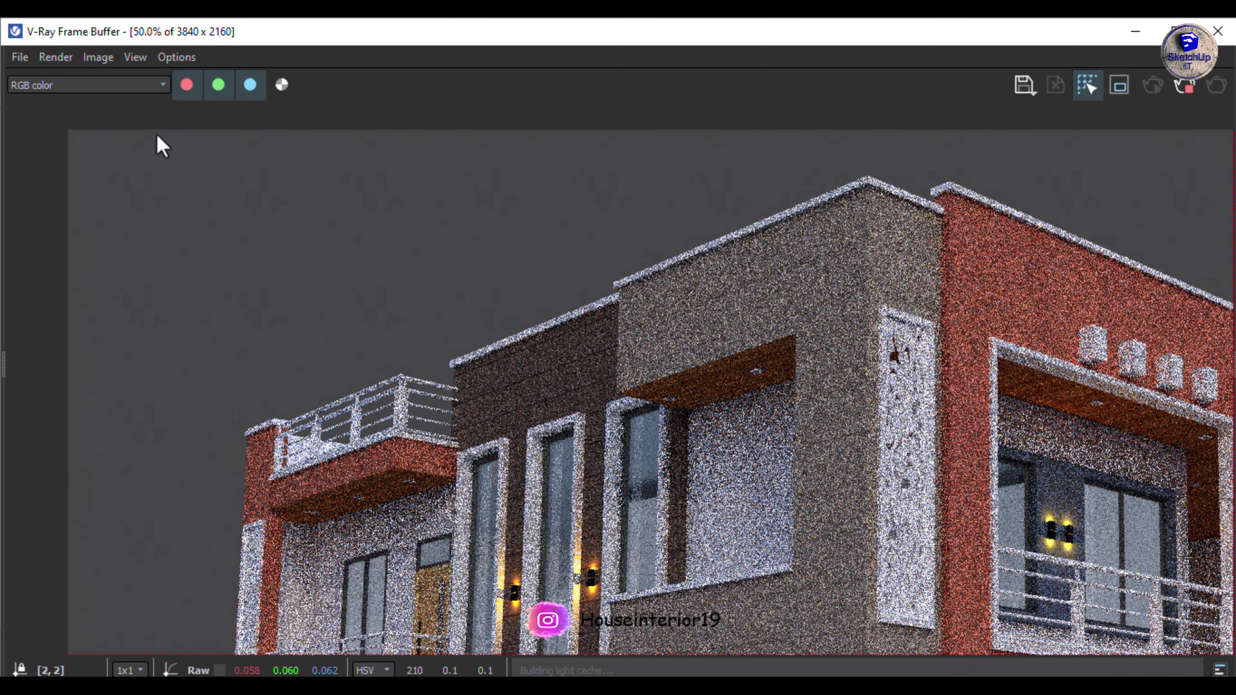
pyautogui.scroll(-1, 67, 136)
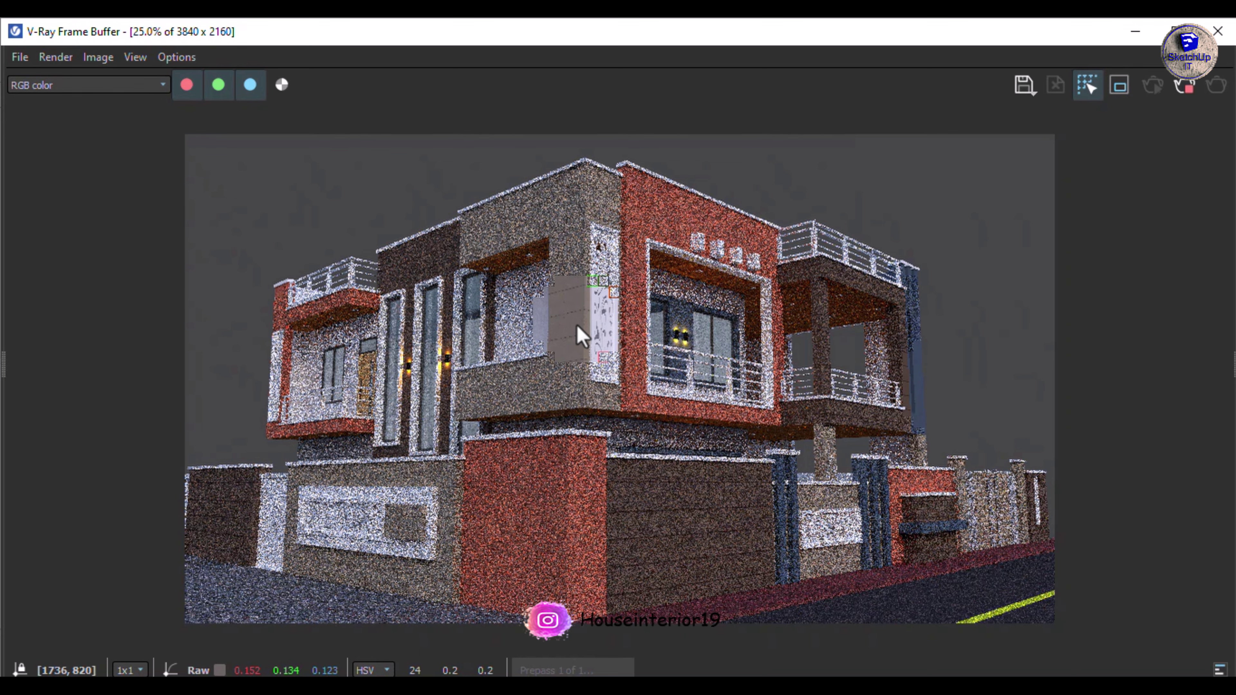
pyautogui.scroll(2, 577, 325)
pyautogui.moveTo(635, 297); pyautogui.dragTo(529, 682, button='middle')
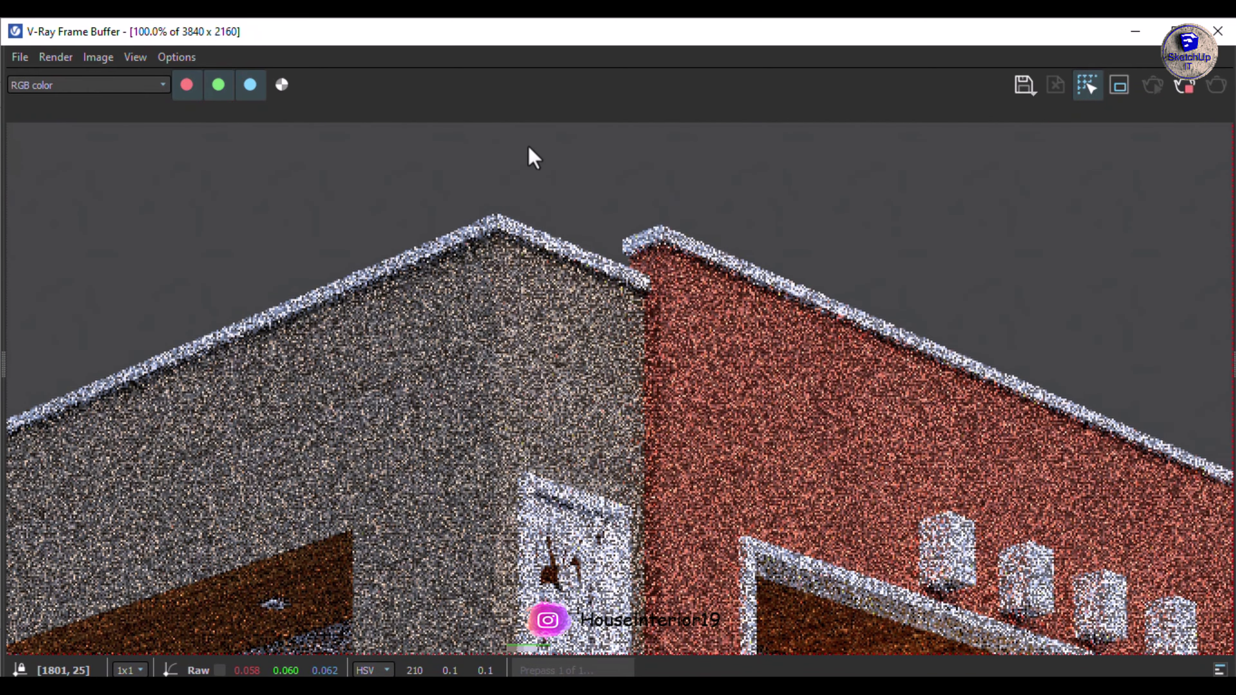
pyautogui.scroll(-1, 529, 148)
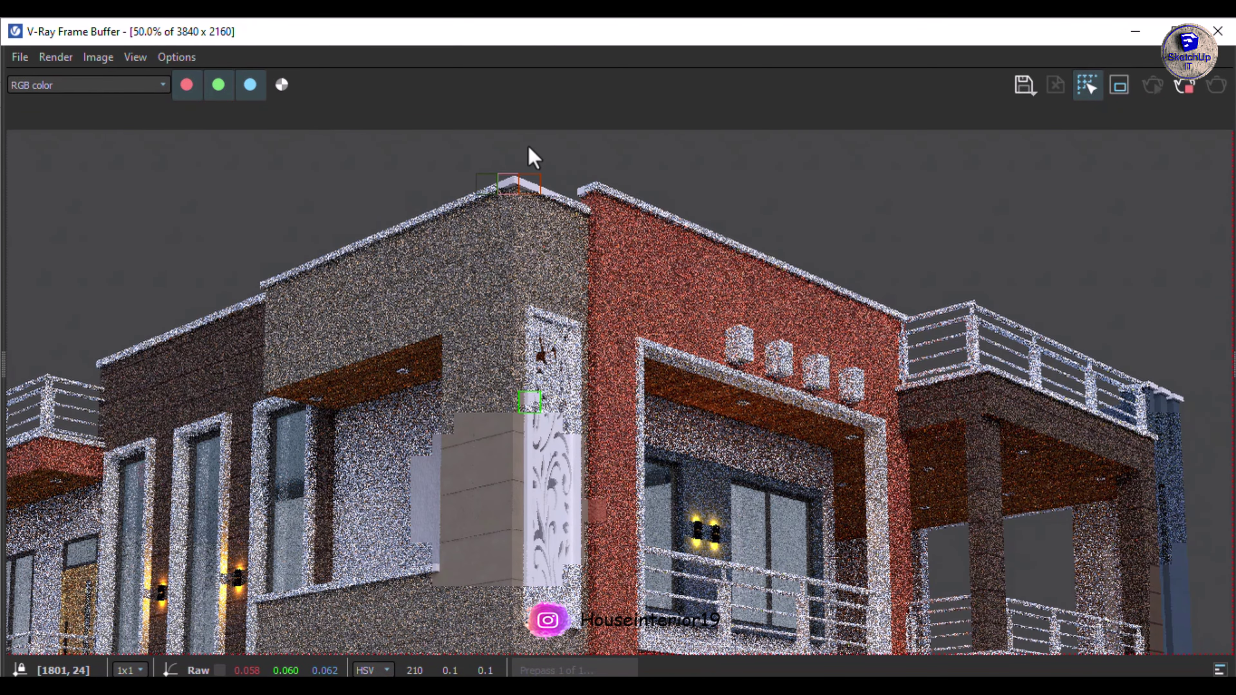
pyautogui.scroll(-1, 529, 158)
pyautogui.scroll(1, 576, 447)
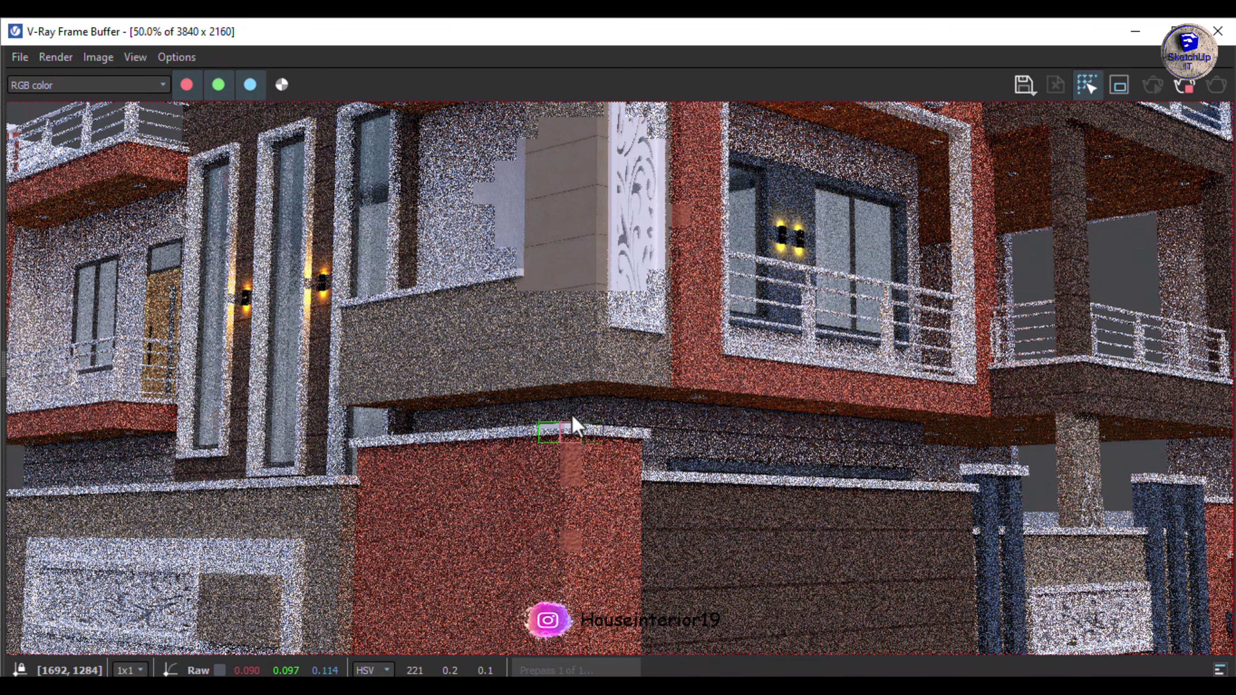
pyautogui.scroll(-2, 579, 421)
pyautogui.scroll(3, 590, 414)
pyautogui.scroll(-2, 508, 522)
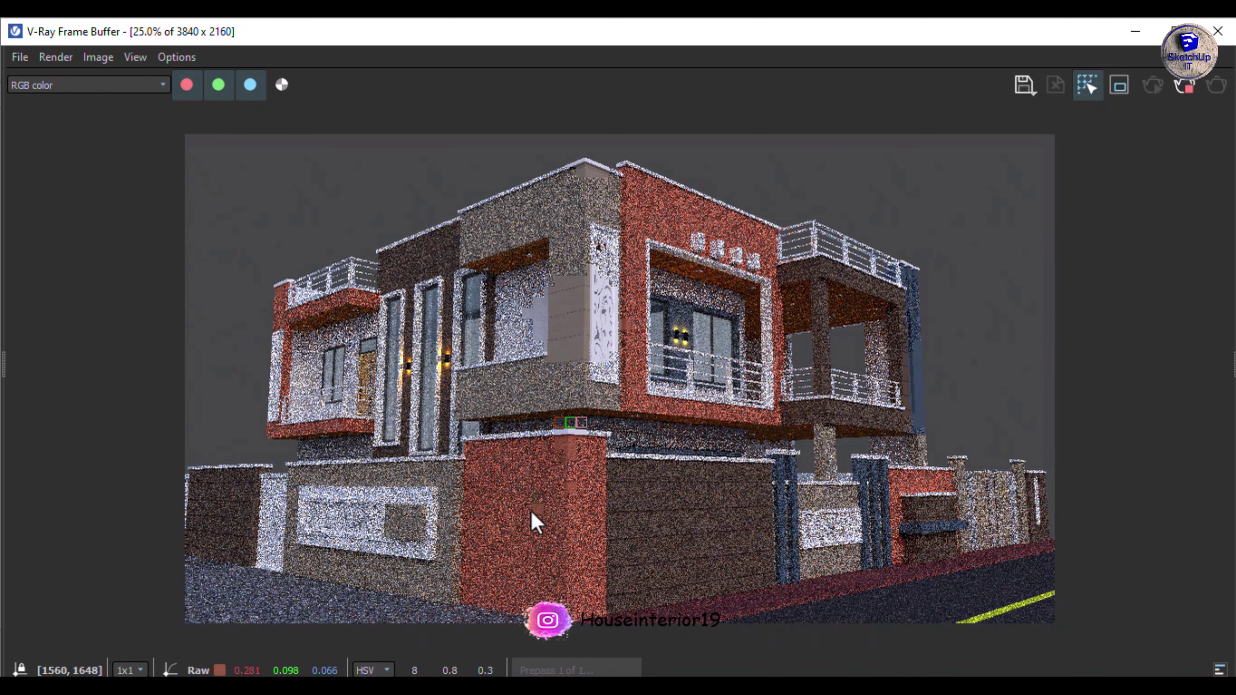
pyautogui.scroll(1, 434, 313)
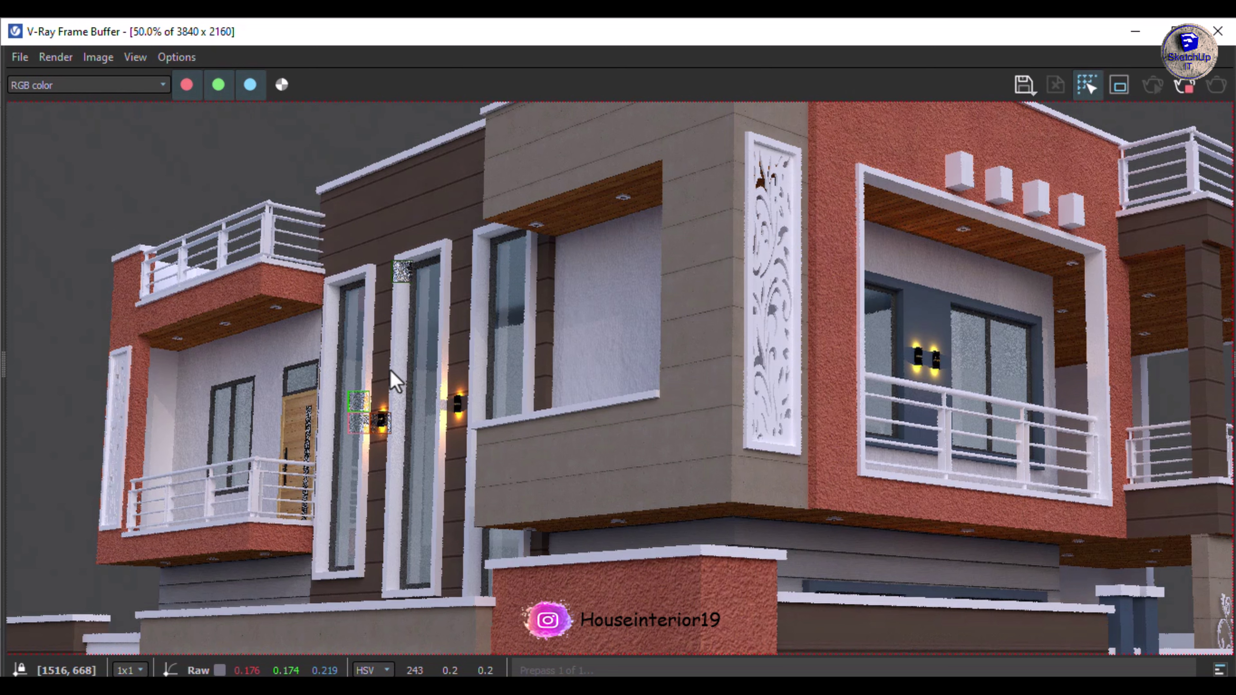
pyautogui.scroll(-2, 390, 371)
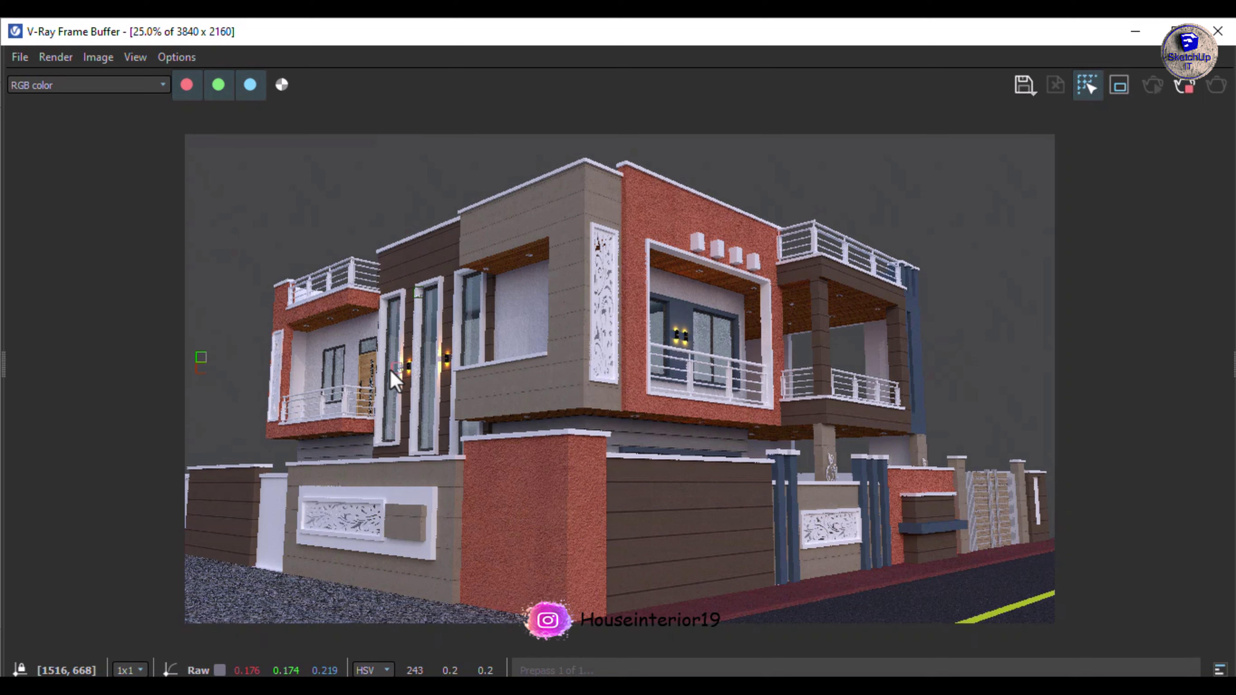
pyautogui.doubleClick(587, 209)
pyautogui.moveTo(849, 214); pyautogui.dragTo(579, 254, button='middle')
pyautogui.scroll(-2, 579, 254)
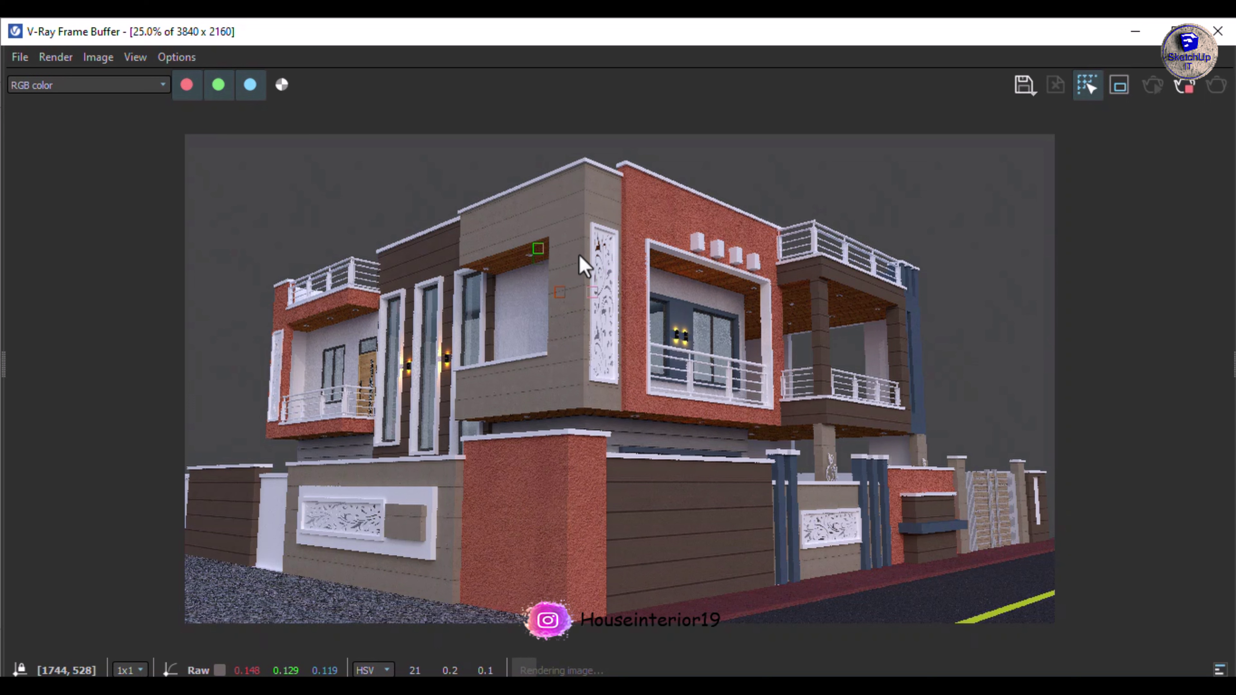